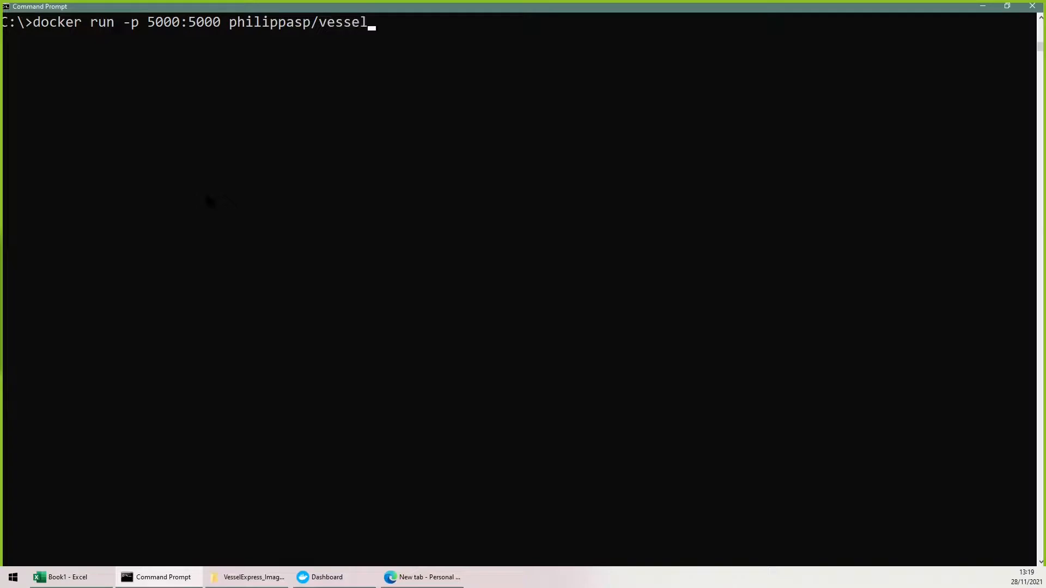
Step: Run the philippasp/vesselexpress Docker image with port 5000 mapped, then open localhost:5000 in the browser
type("ss")
key("Return")
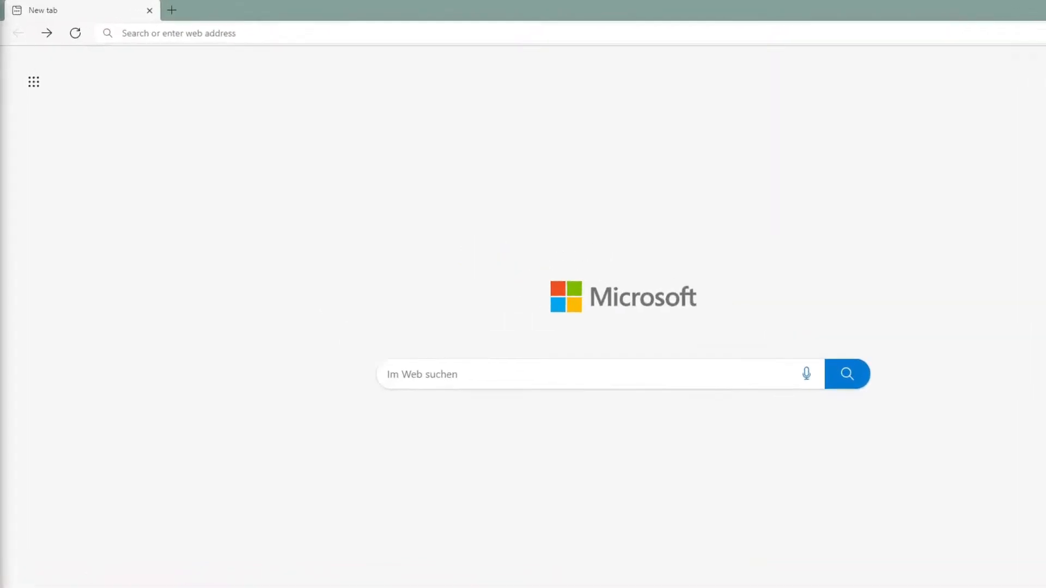
left_click(758, 138)
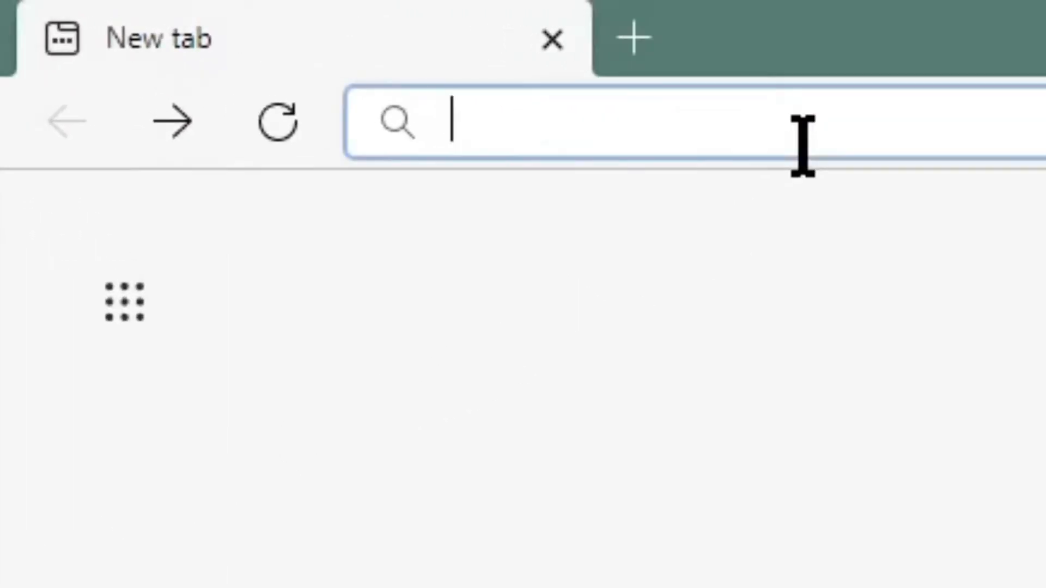
type("loca")
key("Return")
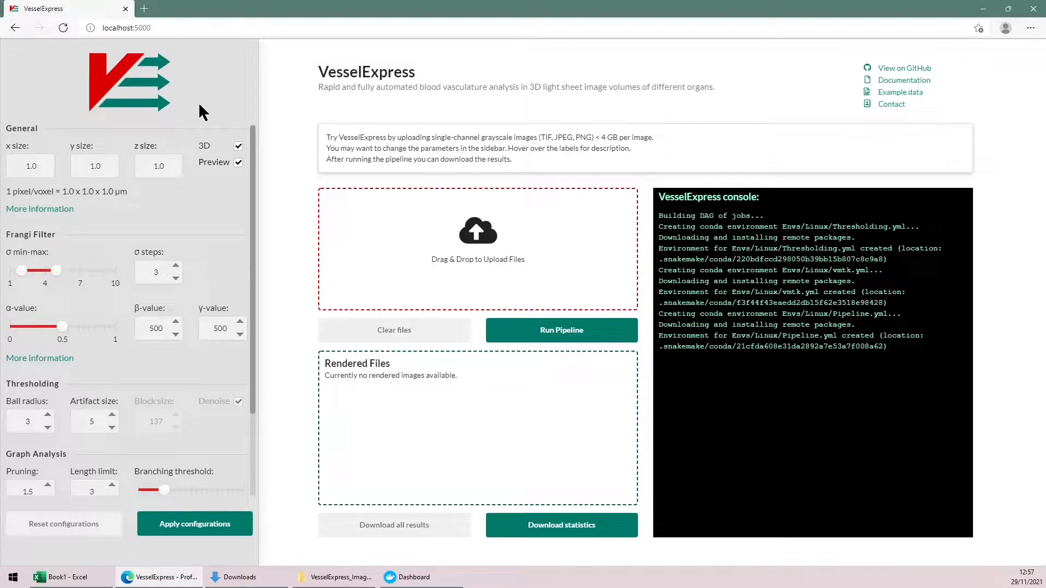
Step: Set the voxel x and y sizes to 1.015625 and the z size to 2.0
mouse_move(205, 148)
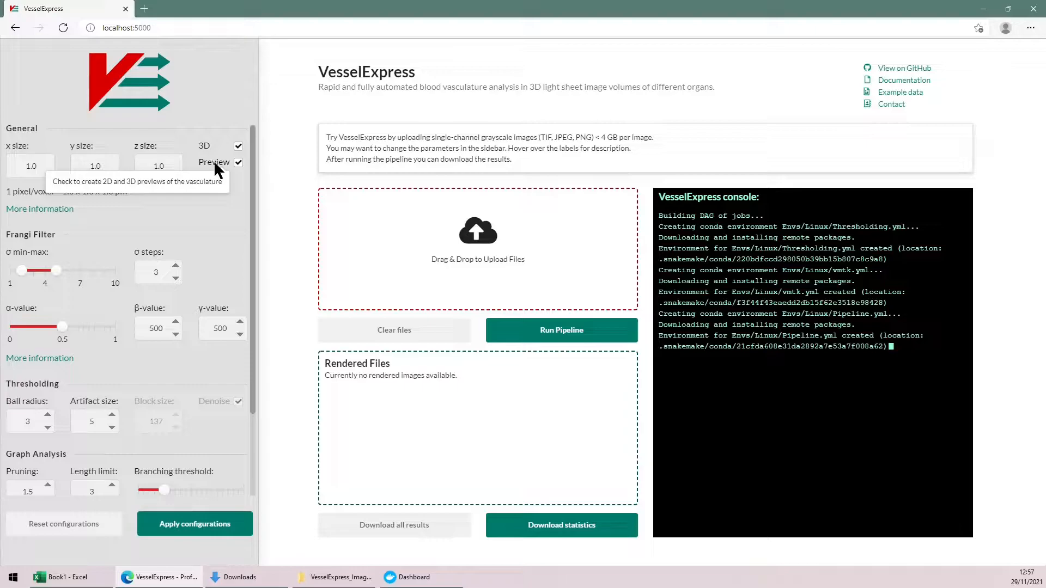
left_click(42, 167)
type("15625")
key("Tab")
type("1.015625")
key("Tab")
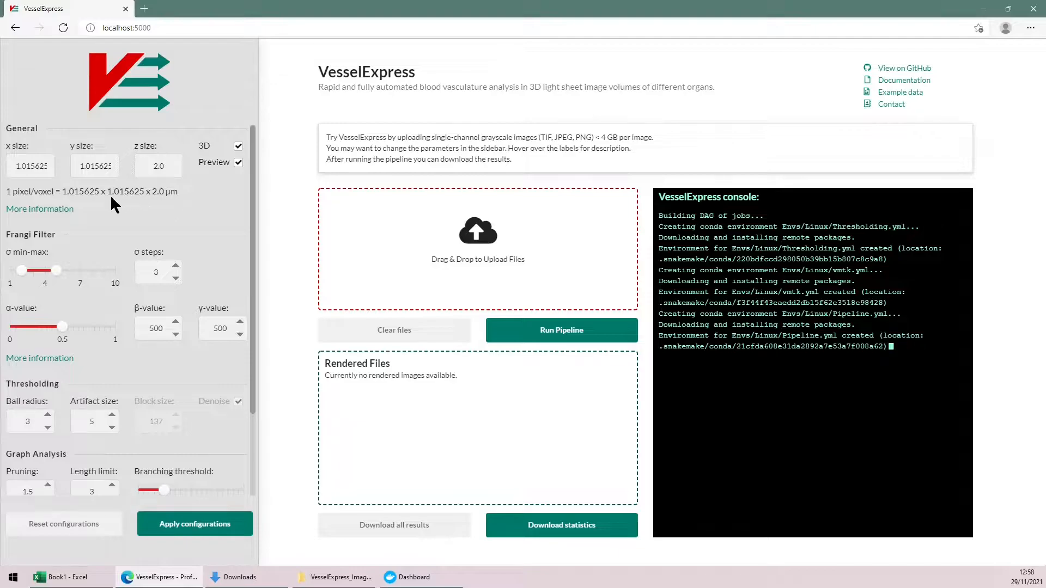
Step: Set the Frangi filter γ-value to 200 and apply the configurations
left_click(39, 212)
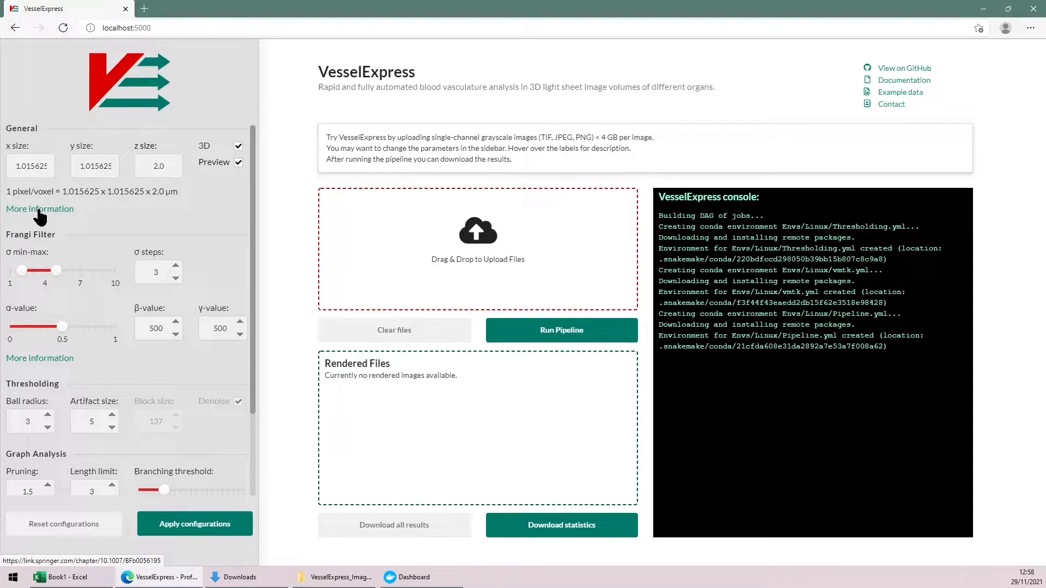
mouse_move(206, 307)
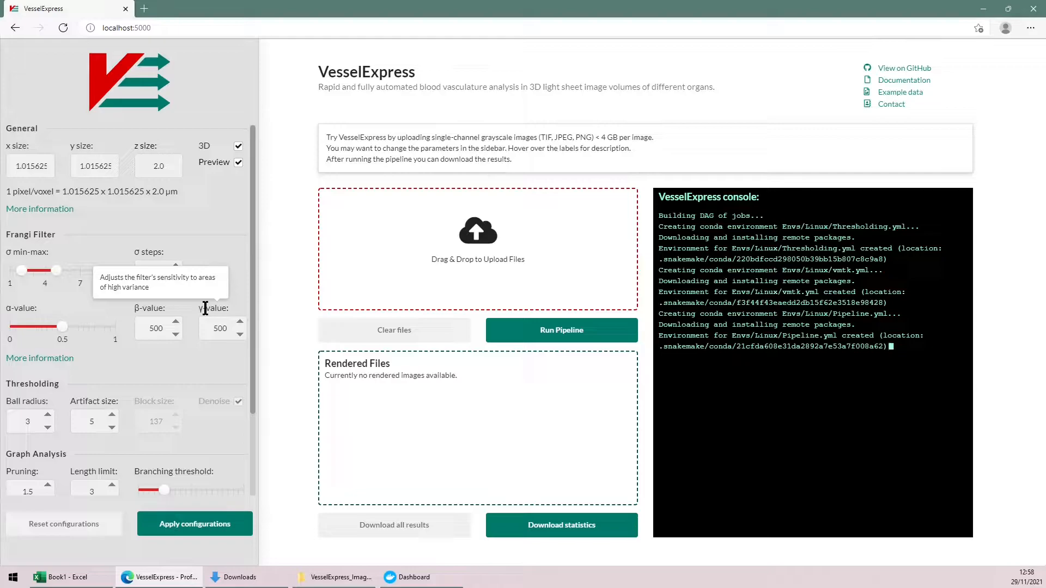
left_click(218, 328)
key("BackSpace")
key("BackSpace")
key("BackSpace")
type("200")
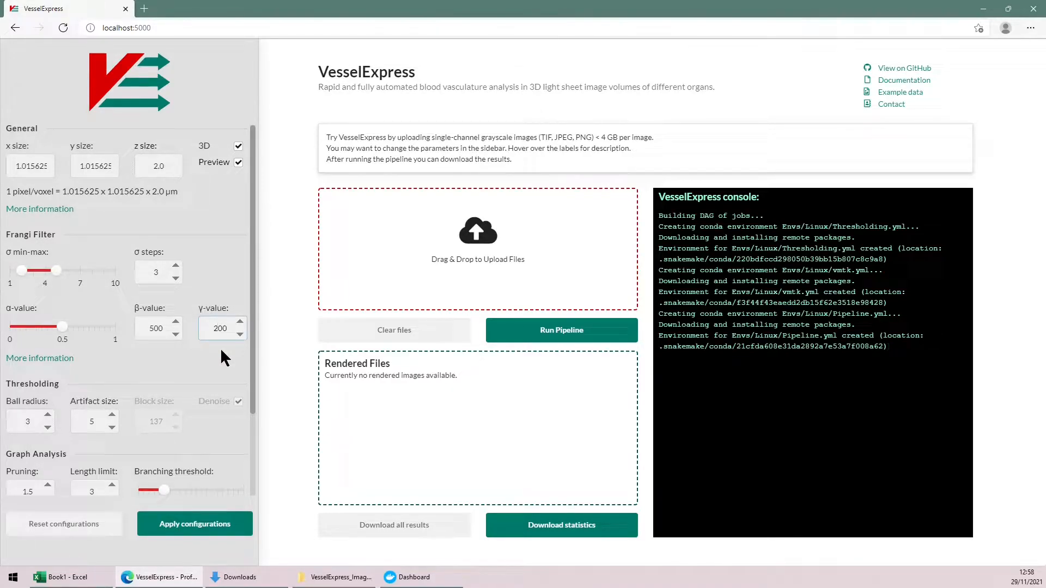
left_click(191, 347)
left_click(197, 526)
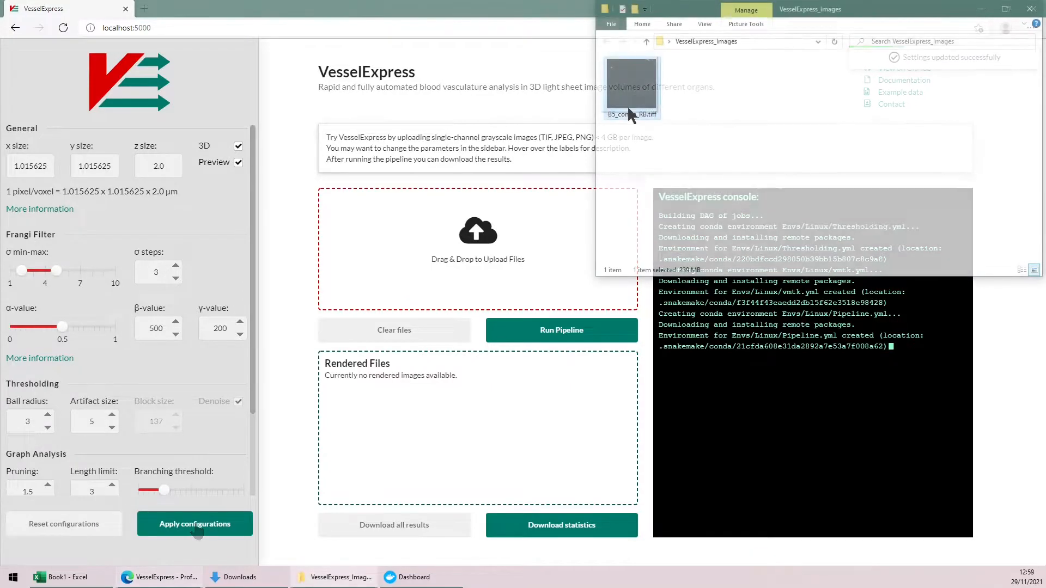
Step: Upload the B5_contra_RB image into the drop area and run the pipeline
left_click_drag(629, 115, 479, 246)
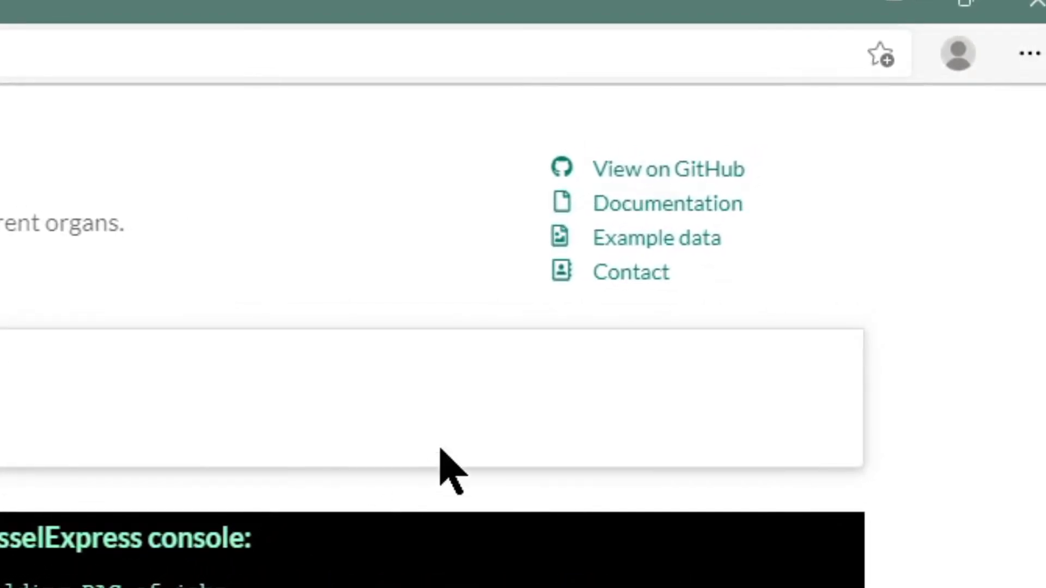
left_click(653, 244)
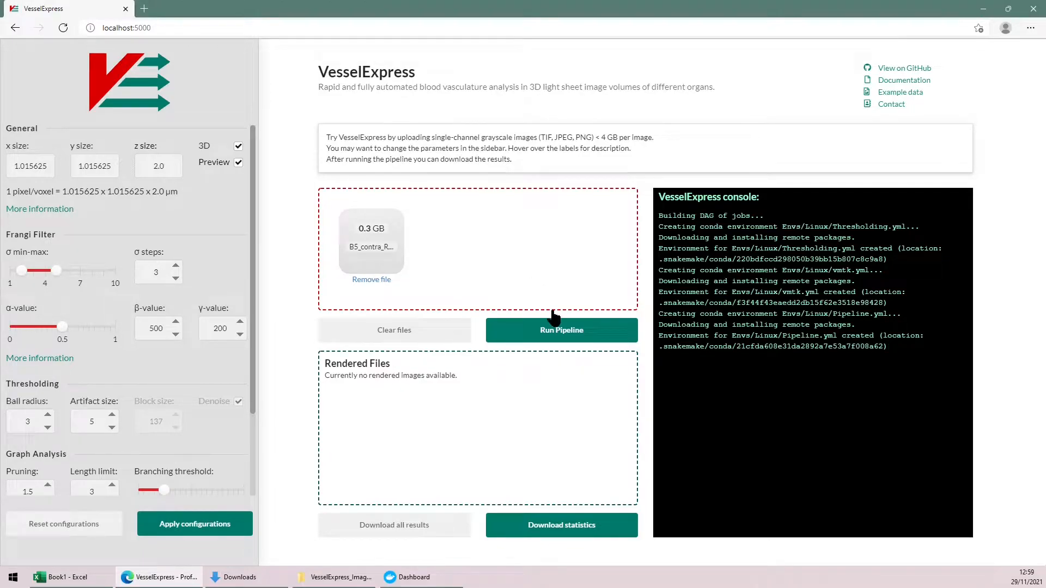
left_click(565, 336)
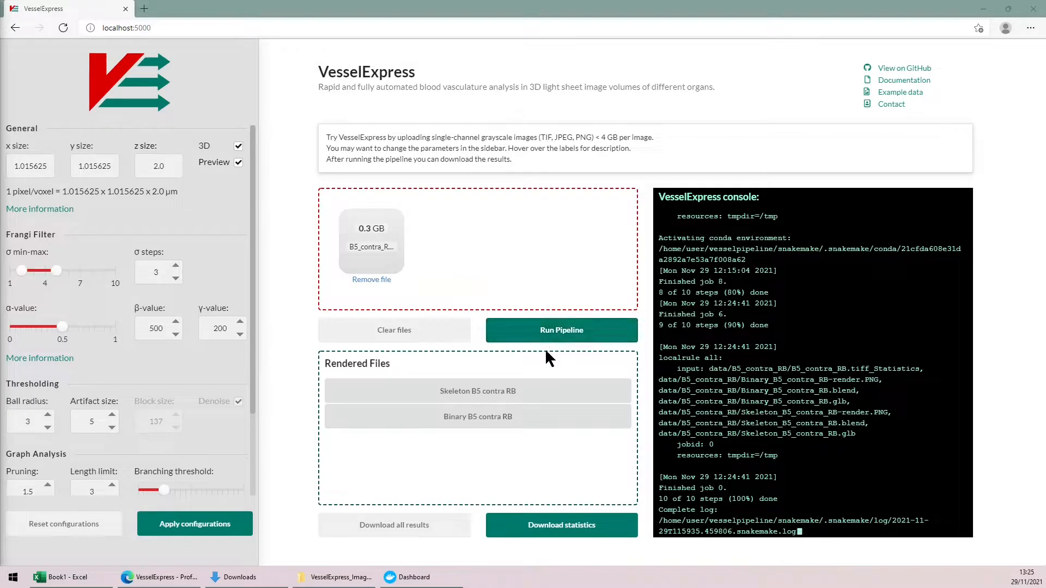
Step: Inspect the rendered skeleton and binary 3D vessel previews by rotating and zooming them
left_click(477, 392)
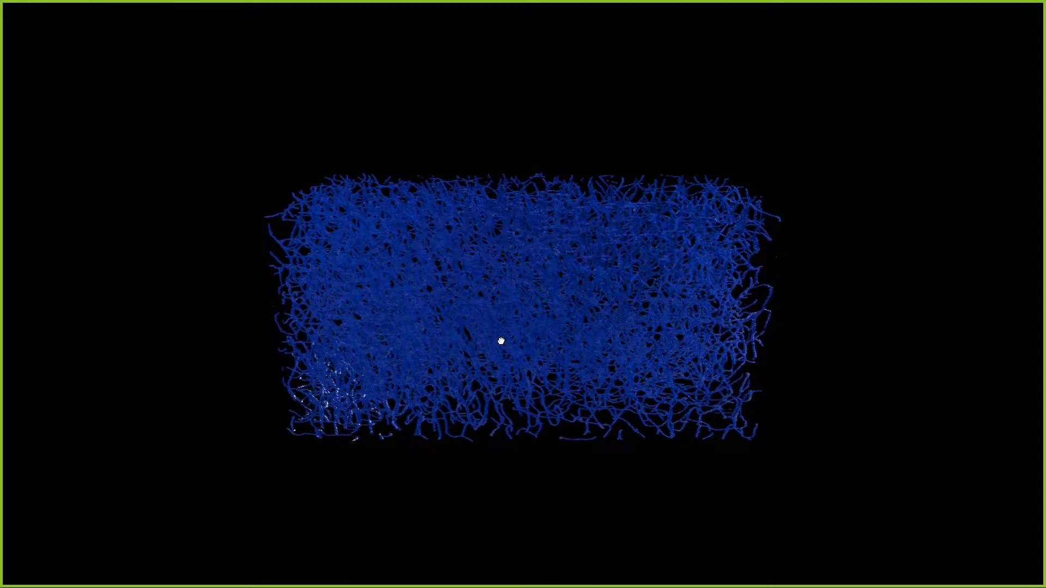
mouse_move(496, 337)
left_mouse_down()
mouse_move(484, 329)
mouse_move(506, 333)
left_mouse_up()
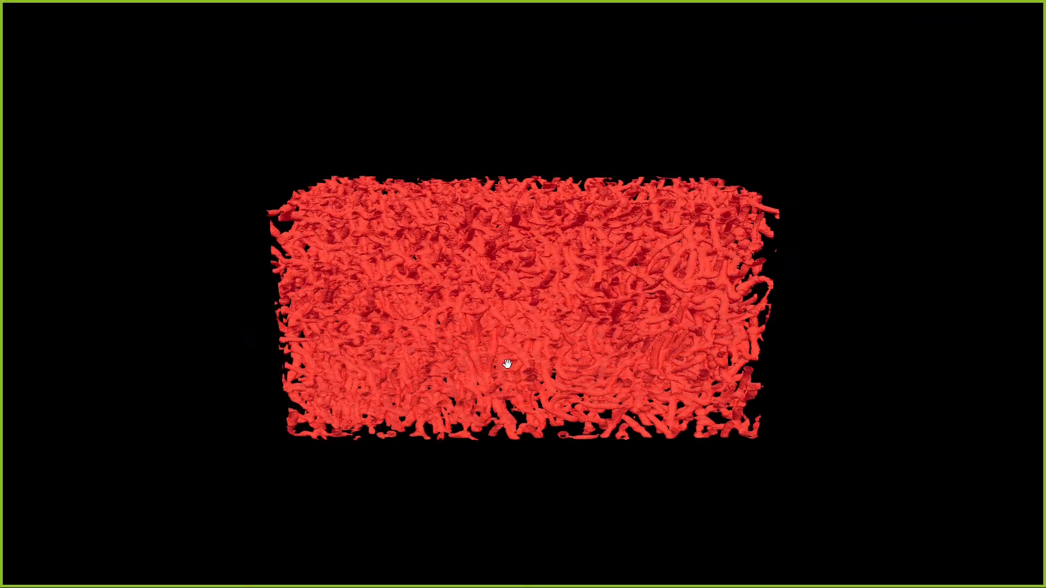
left_click_drag(498, 341, 619, 350)
scroll(608, 356, "up", 8)
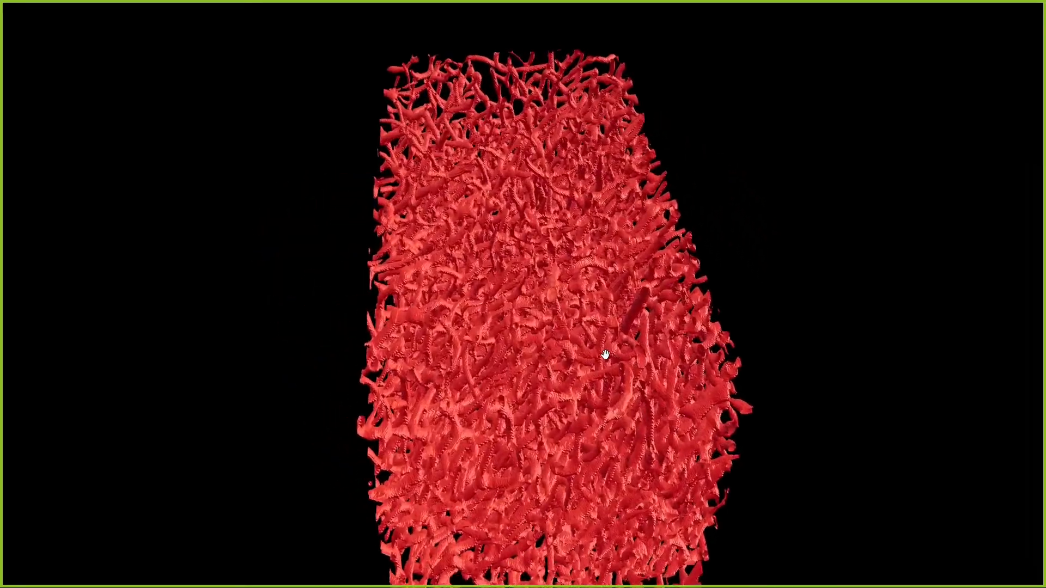
left_click_drag(535, 402, 604, 344)
left_click_drag(491, 371, 637, 335)
left_click_drag(395, 358, 416, 360)
scroll(415, 360, "up", 3)
scroll(415, 361, "up", 5)
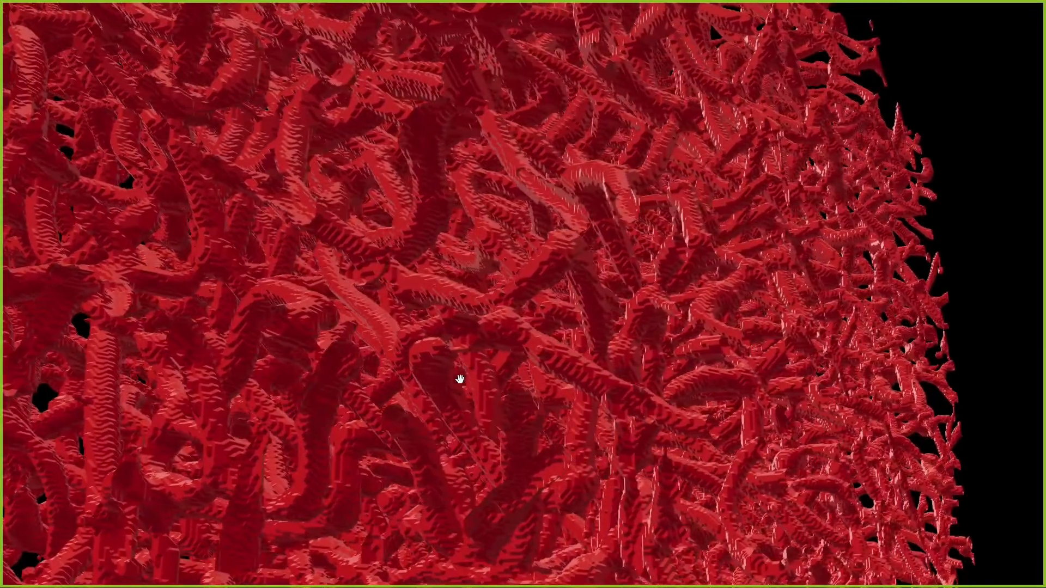
scroll(466, 373, "up", 4)
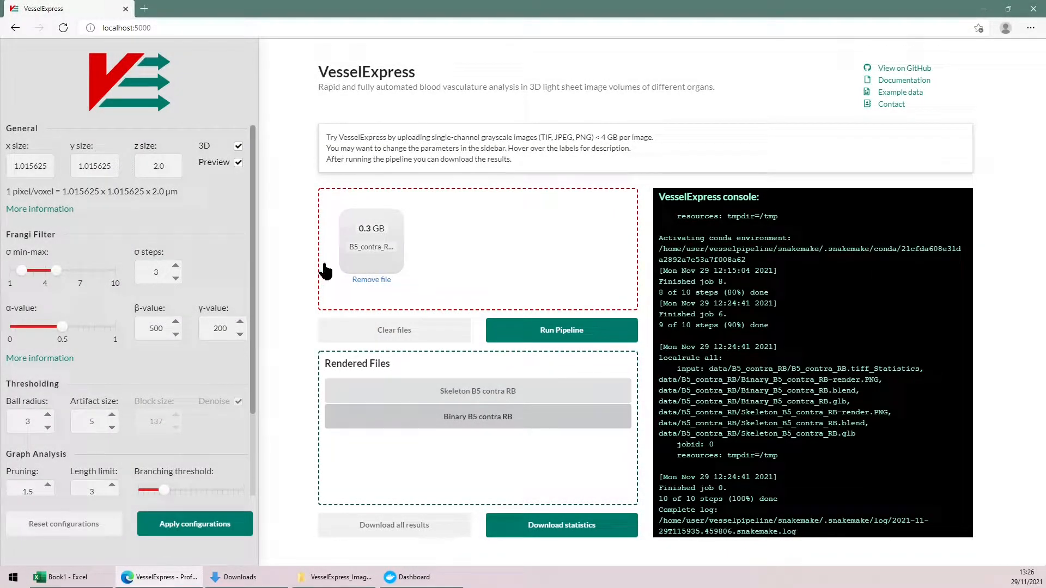
Step: Download all results and extract the zip archive into a VesselExpress_results folder with 7-Zip
left_click(394, 527)
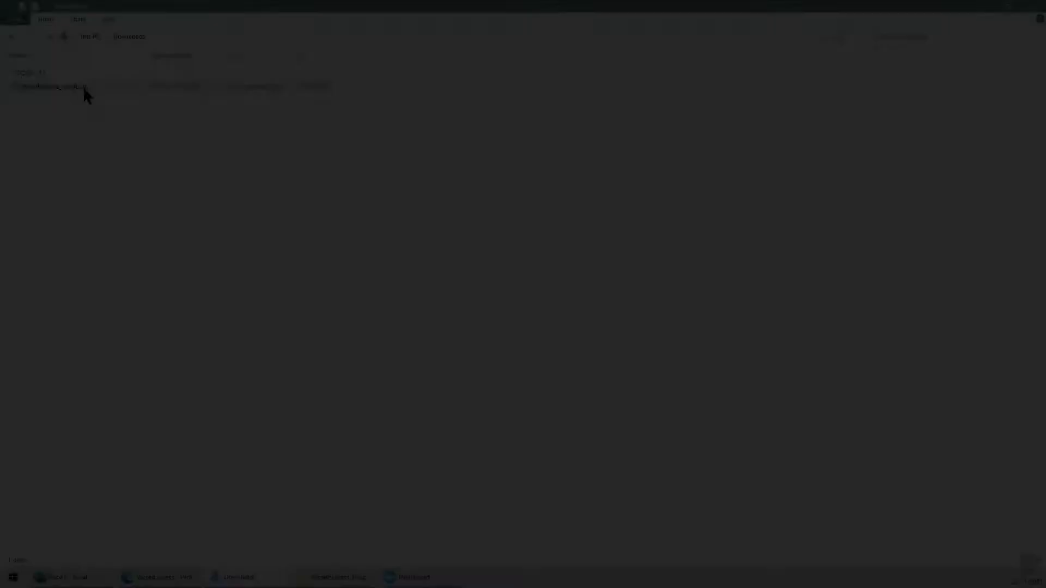
right_click(84, 90)
mouse_move(66, 161)
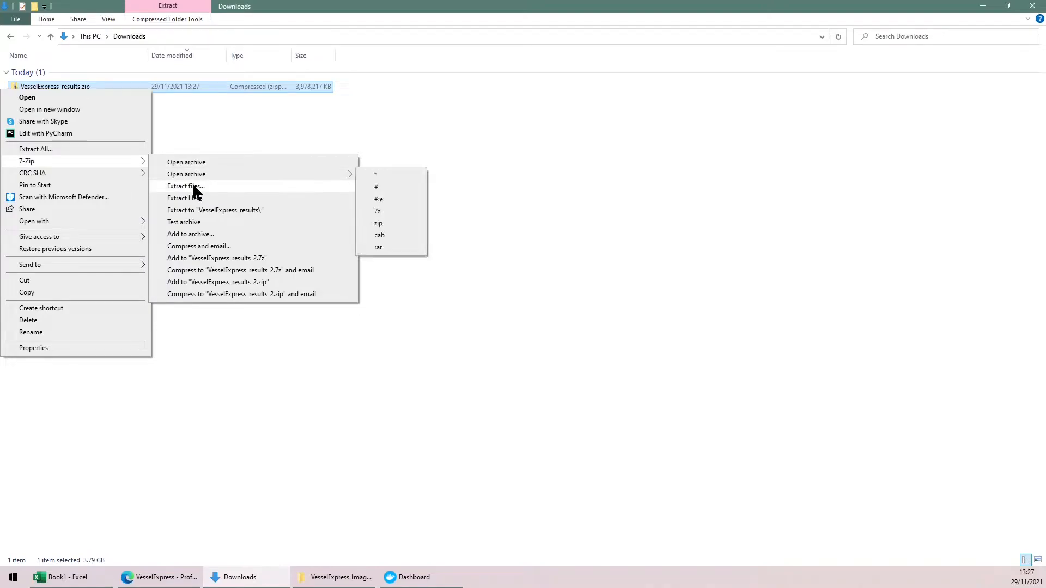
left_click(207, 207)
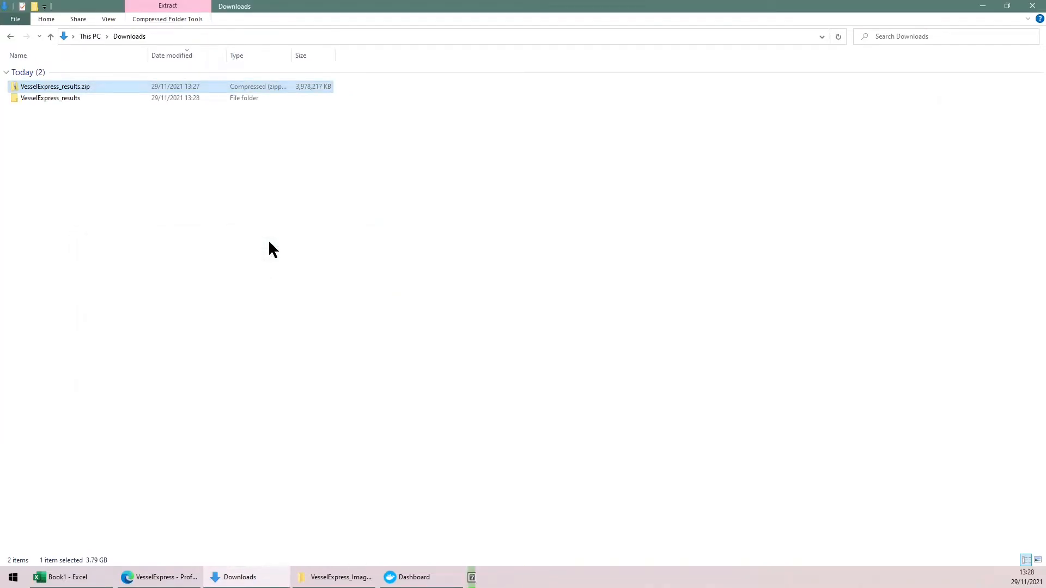
Step: Open B5_contra_RB_Segment_Length.csv from the B5_contra_RB.tiff_Statistics folder in Excel
left_click(74, 98)
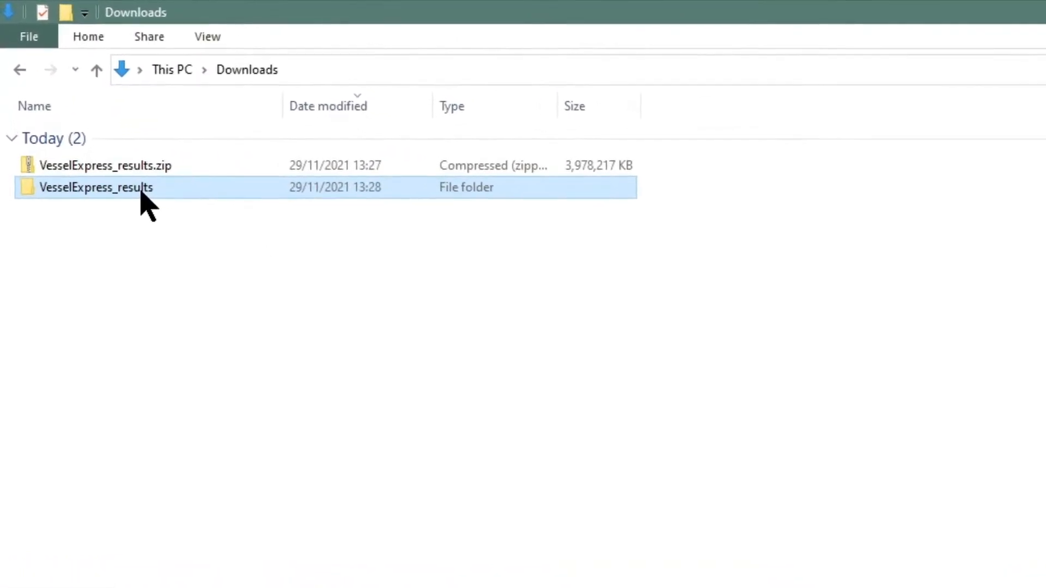
double_click(141, 190)
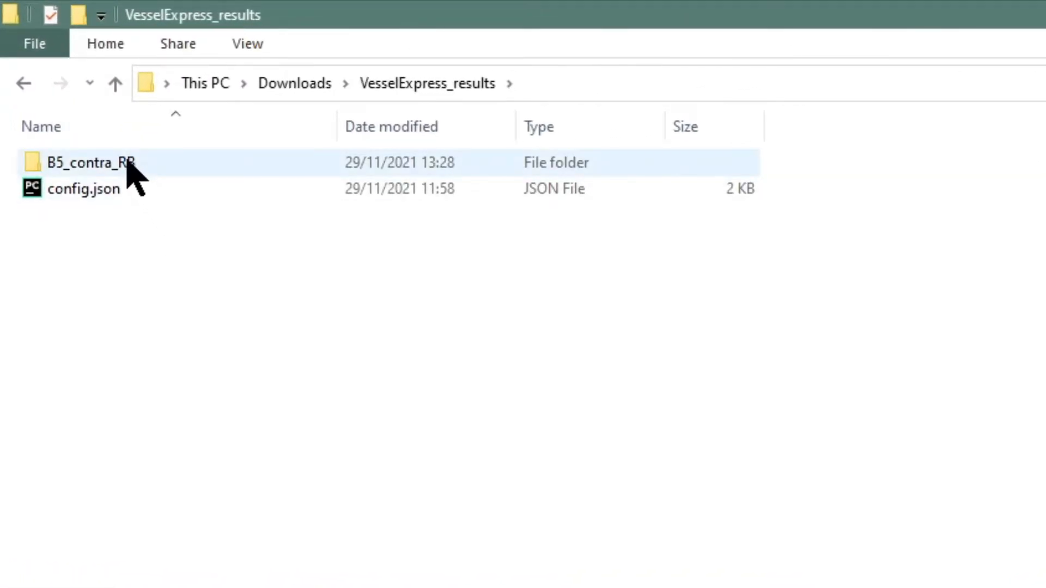
double_click(130, 169)
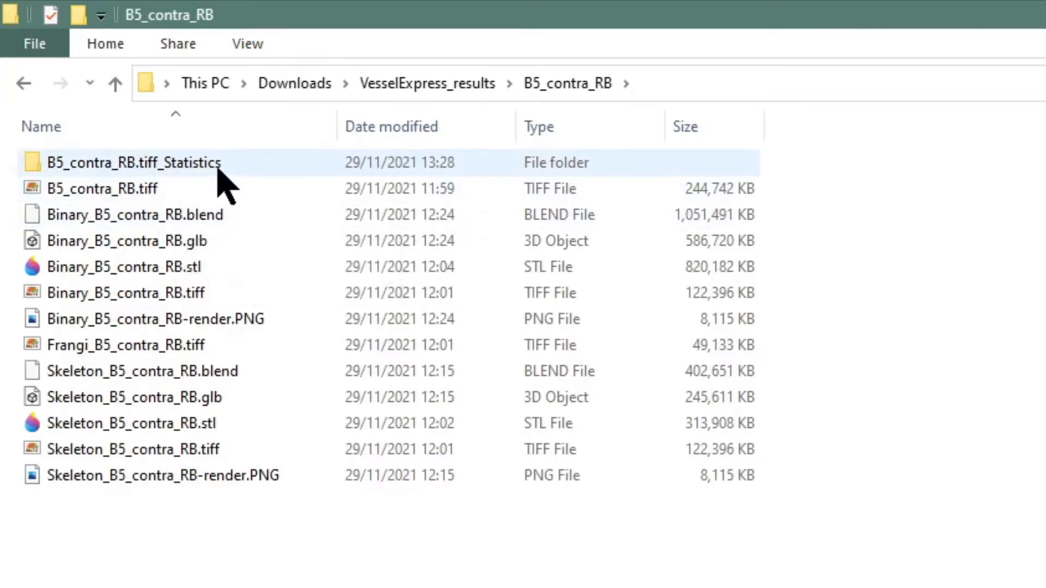
double_click(238, 162)
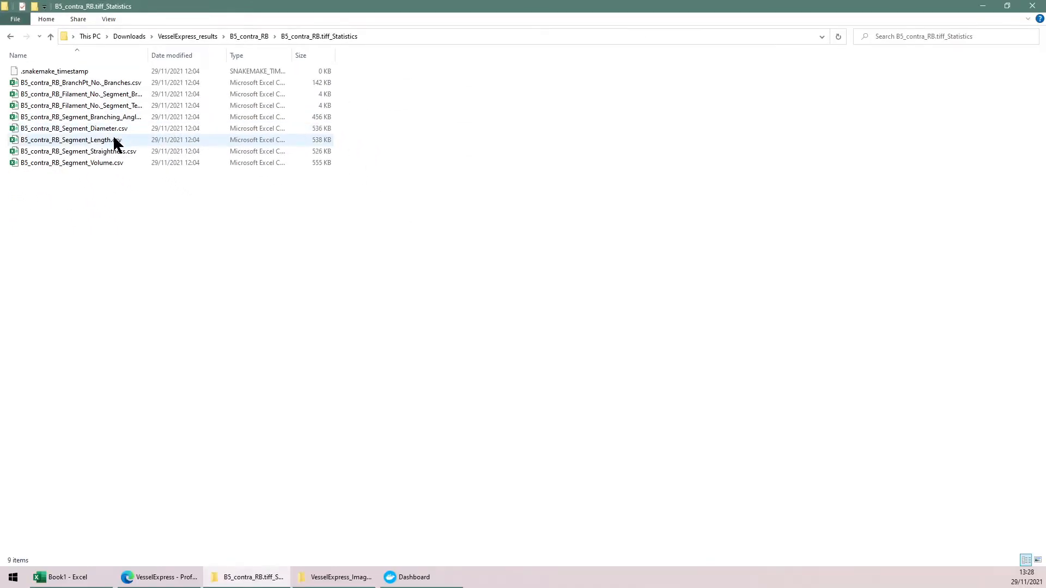
right_click(107, 141)
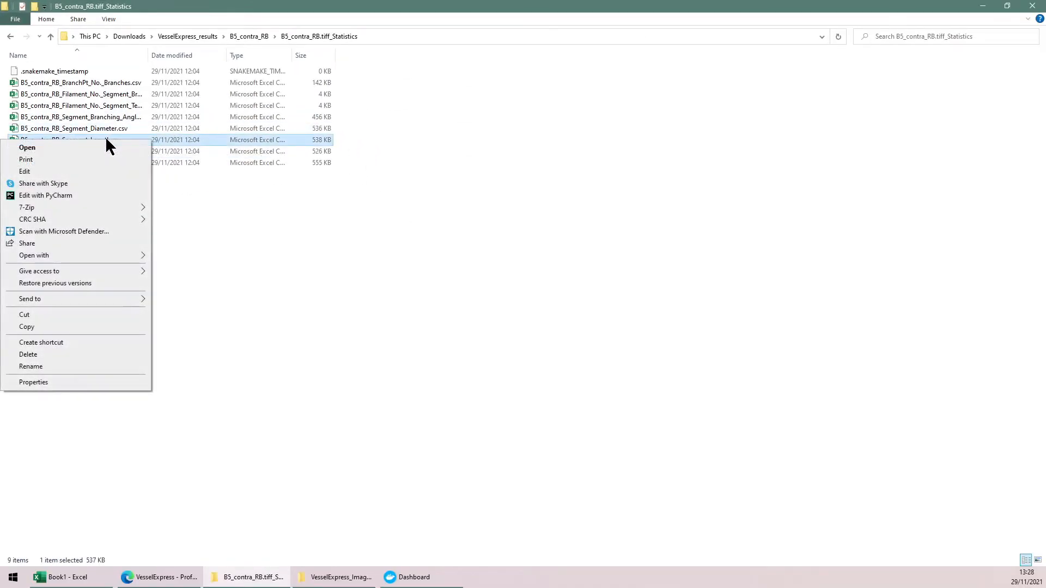
mouse_move(63, 254)
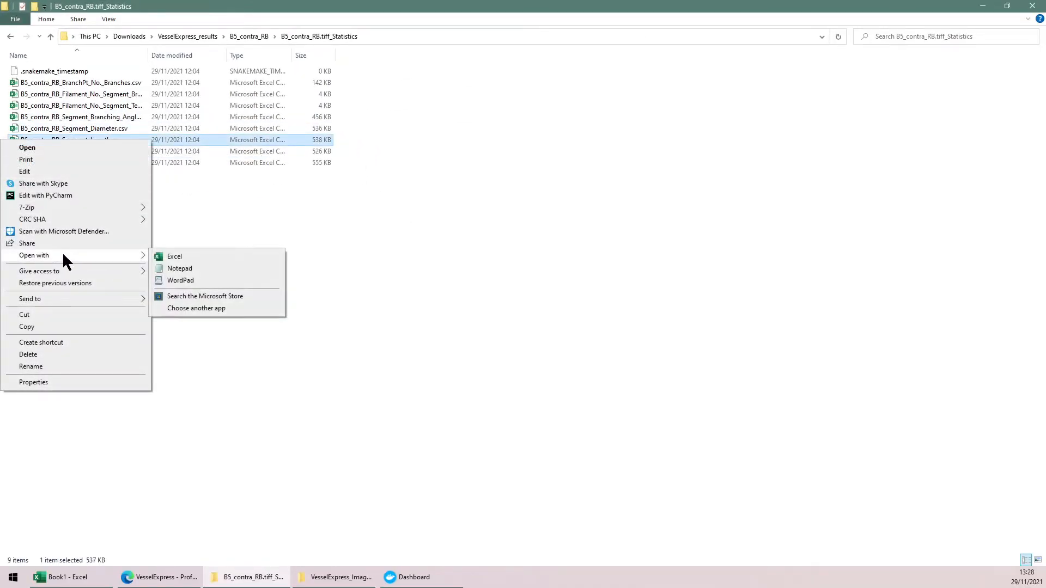
left_click(172, 259)
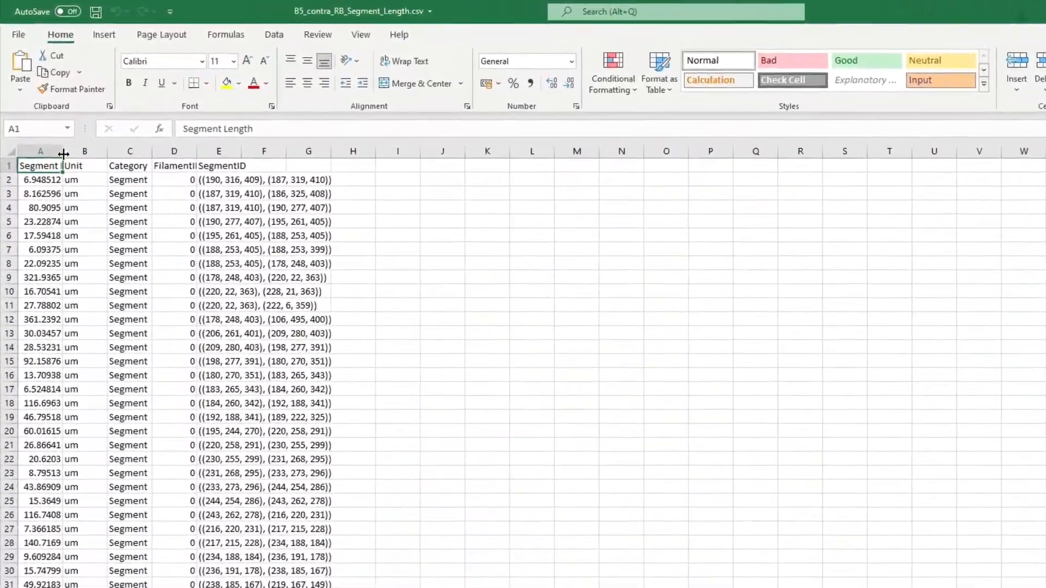
Step: Autofit the widths of the Segment Length and SegmentID columns
double_click(57, 137)
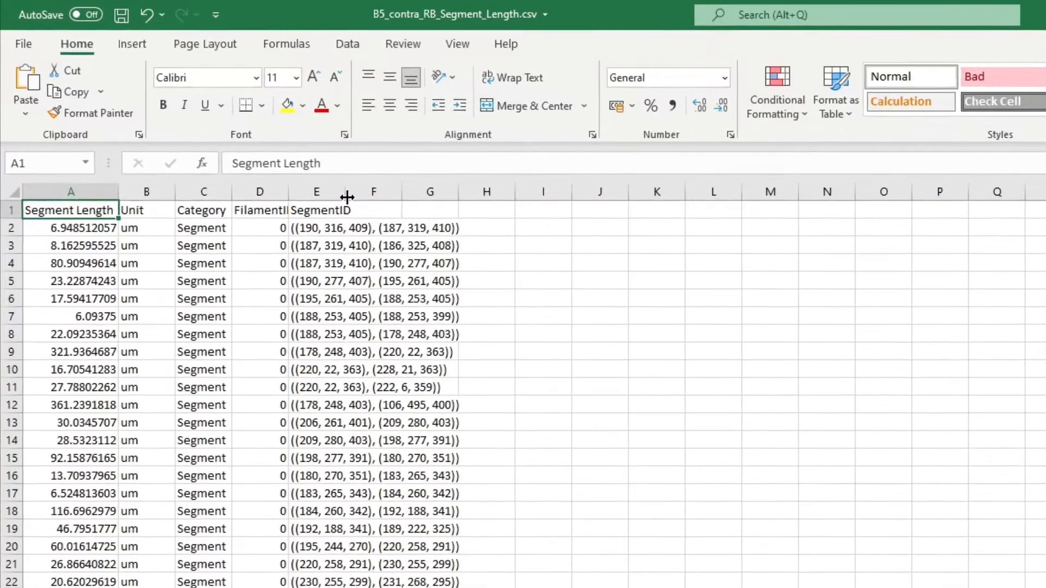
double_click(347, 197)
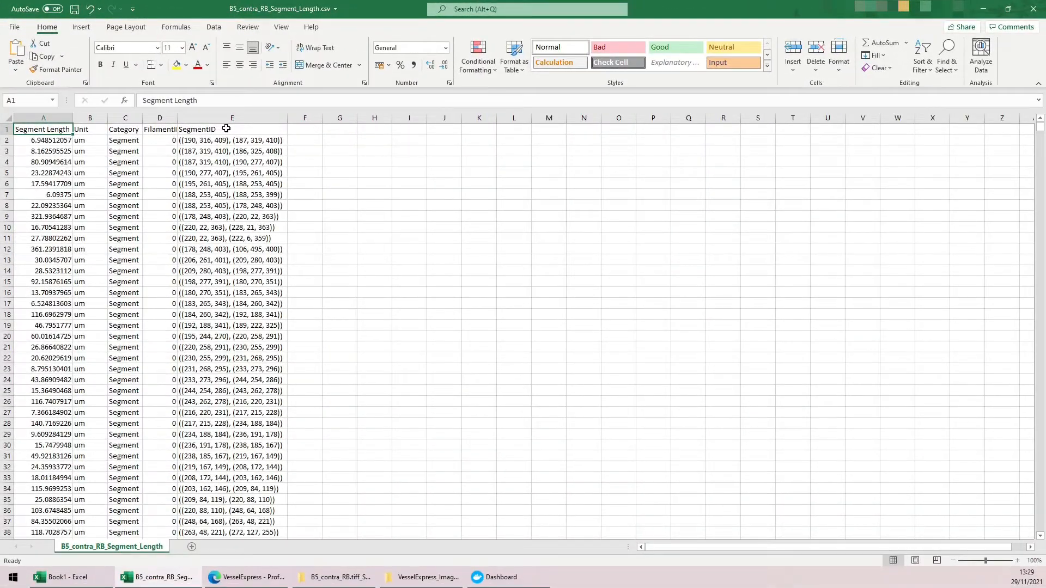
left_click(226, 128)
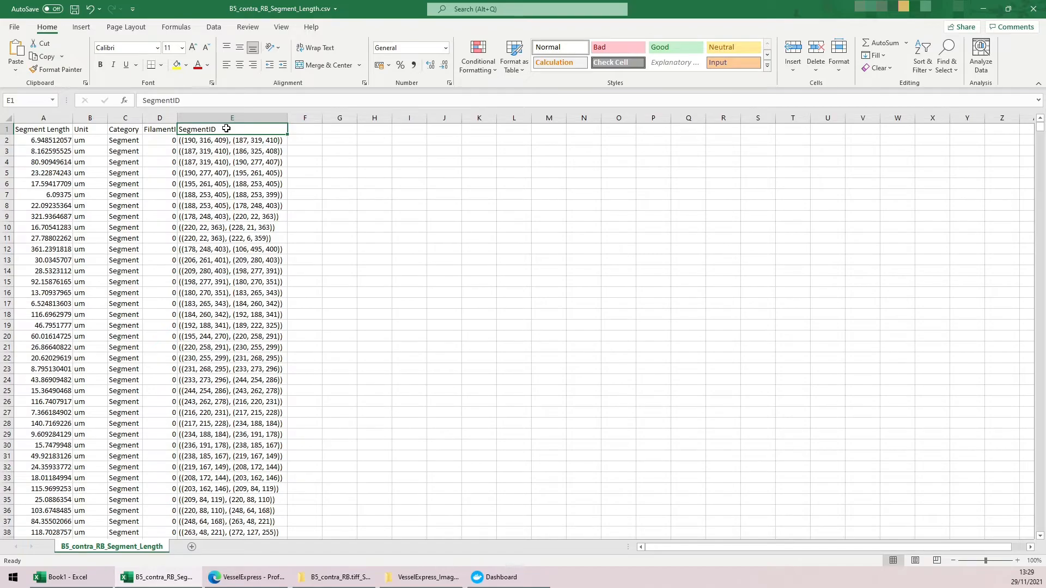